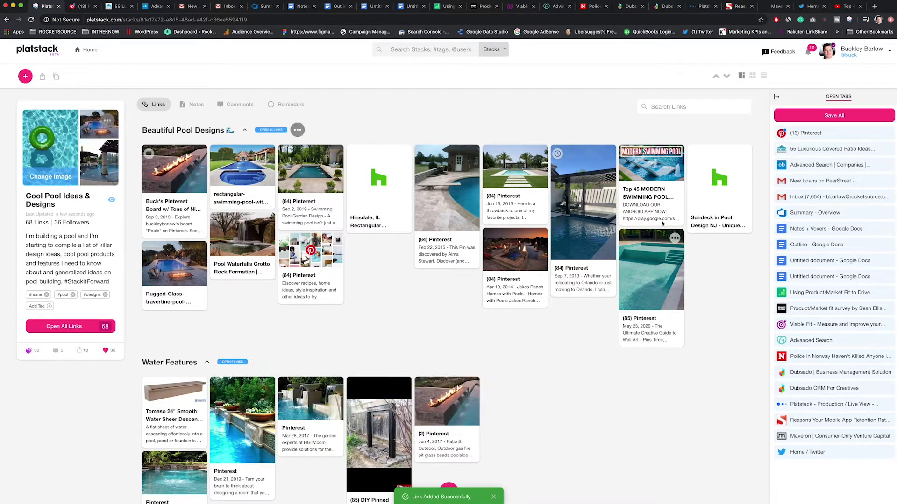
Step: Drag the Top 45 Modern Swimming Pool tab into Beautiful Pool Designs, then onto Cool Pool Ideas & Designs
{"action": "mouse_move", "coordinate": [644, 169]}
{"action": "left_mouse_down"}
{"action": "mouse_move", "coordinate": [415, 163]}
{"action": "mouse_move", "coordinate": [352, 171]}
{"action": "left_mouse_up"}
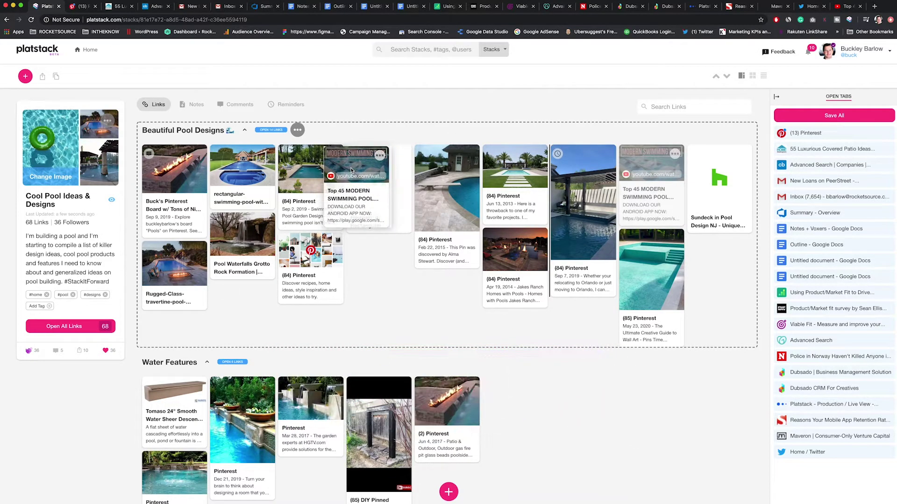
{"action": "left_click_drag", "start_coordinate": [365, 280], "coordinate": [431, 315]}
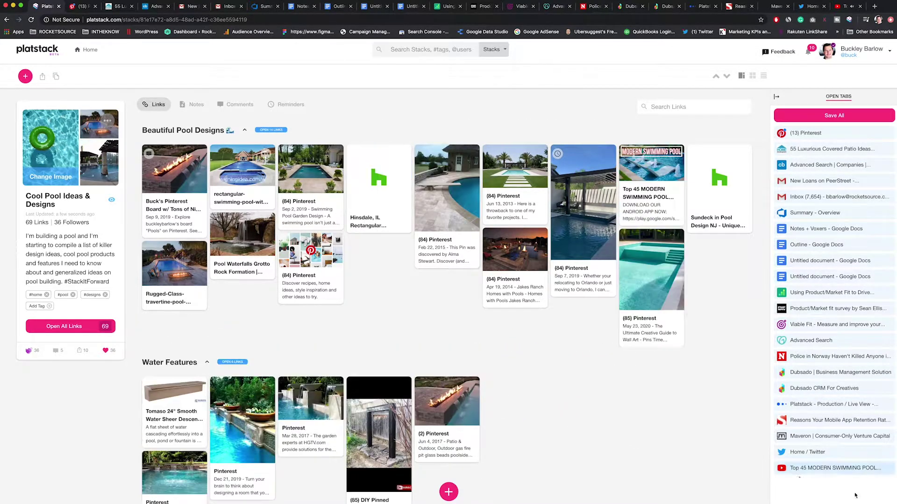
{"action": "left_click", "coordinate": [90, 50]}
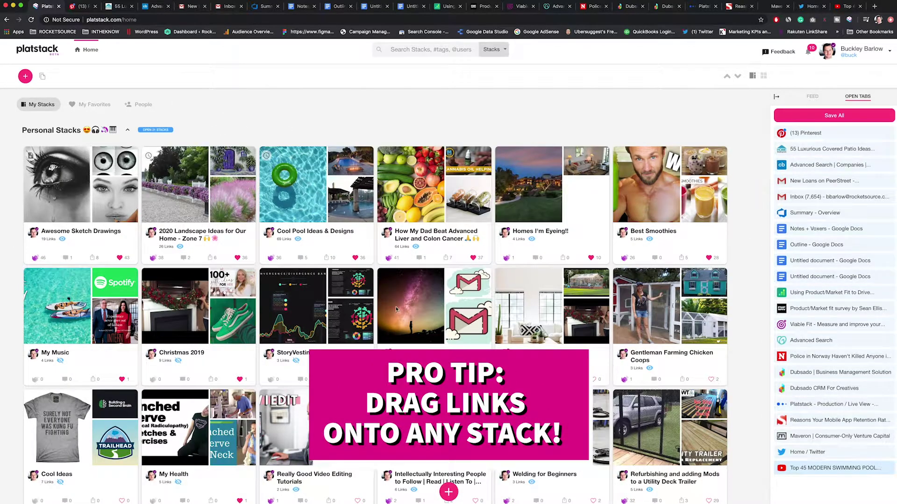
{"action": "left_click_drag", "start_coordinate": [833, 469], "coordinate": [326, 209]}
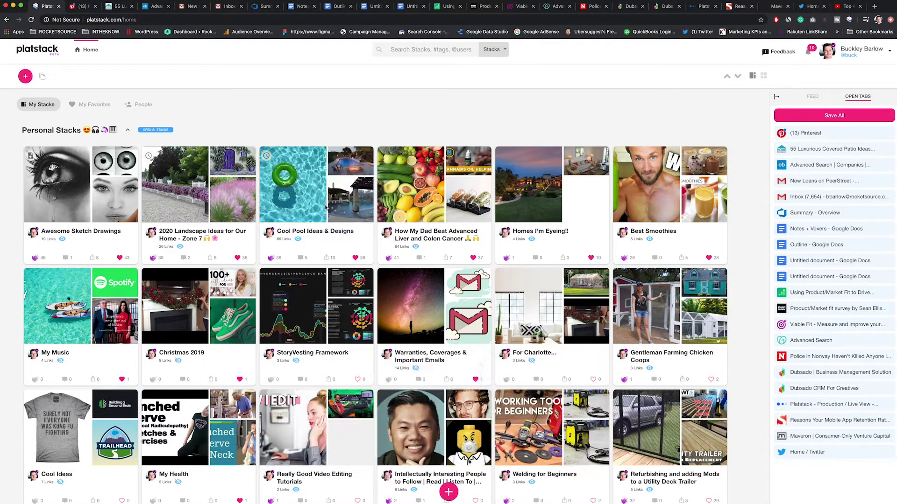
Step: Open the Cool Pool Ideas & Designs stack card from the home grid
{"action": "left_click", "coordinate": [321, 204]}
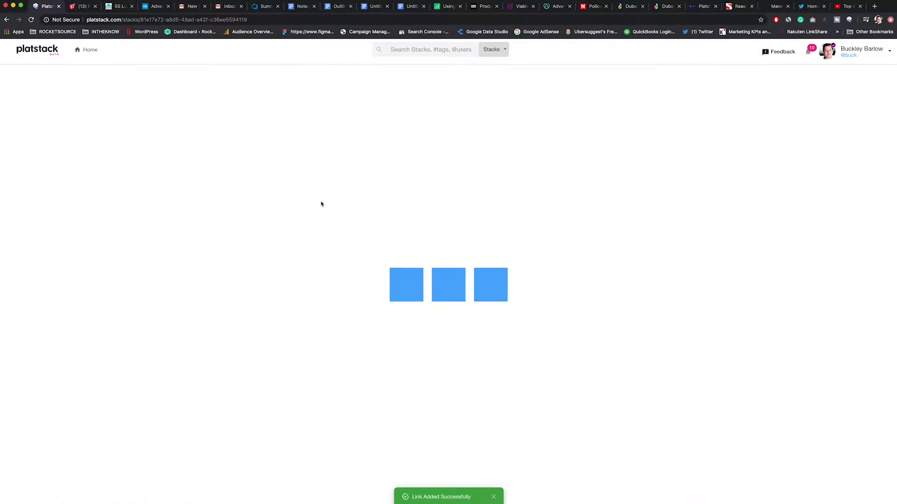